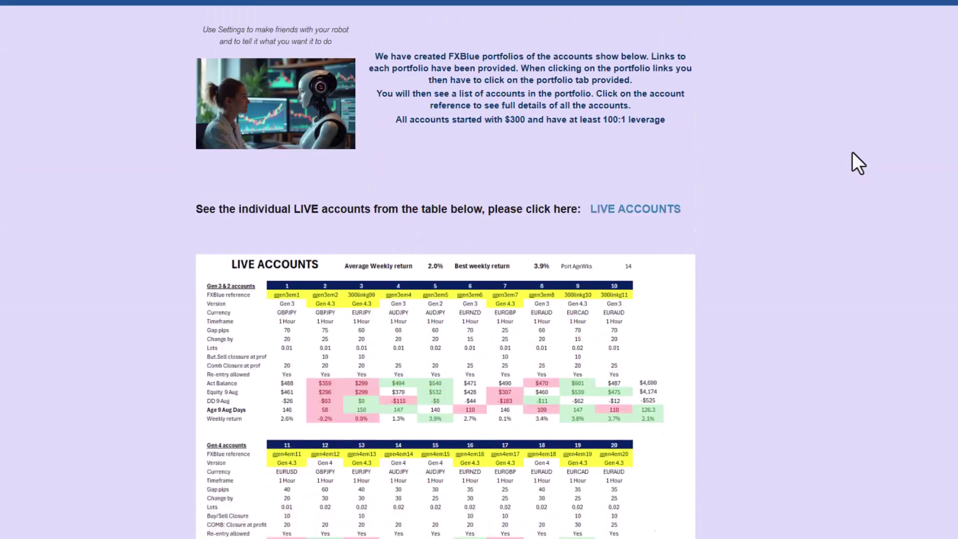
{"action": "scroll", "coordinate": [853, 152], "scroll_direction": "down", "scroll_amount": 2}
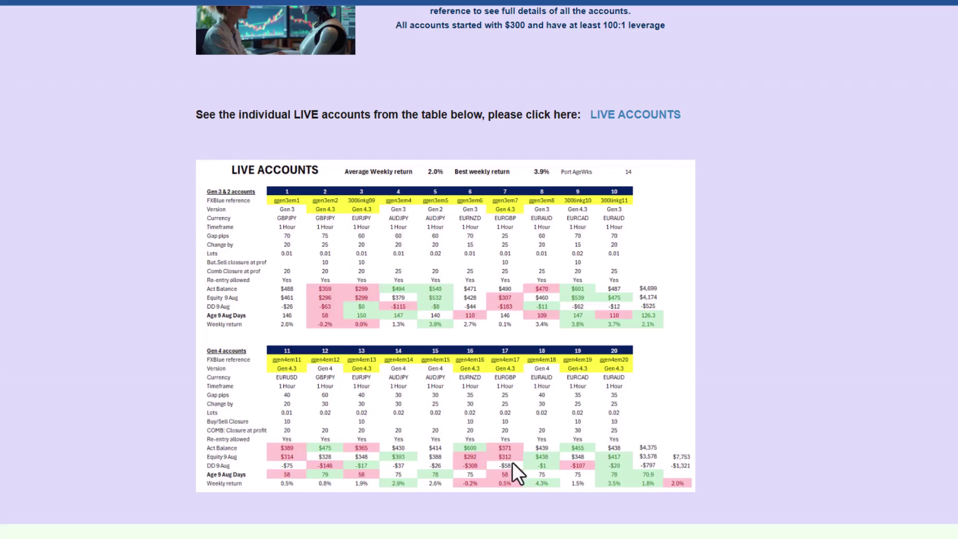
Step: Follow the LIVE ACCOUNTS link to FX Blue's simplegridliveaccs trading results overview
{"action": "left_click", "coordinate": [635, 117]}
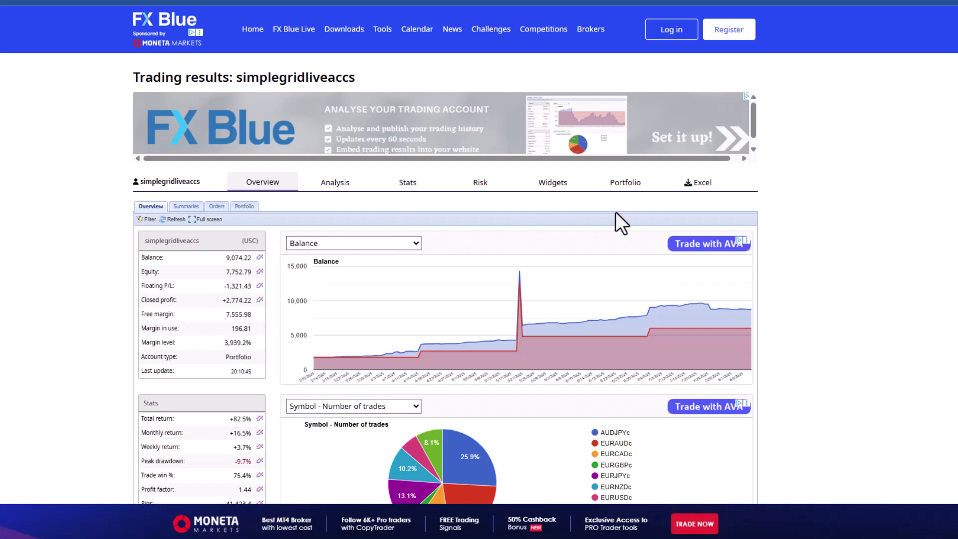
Step: Show the Portfolio Constituents list, copy its page URL, and switch to Excel's blank Book1
{"action": "left_click", "coordinate": [624, 183]}
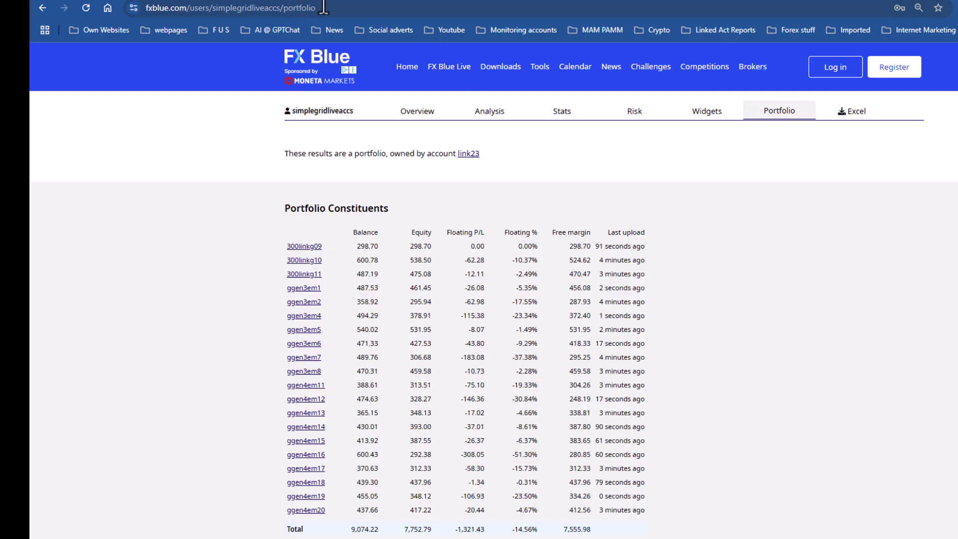
{"action": "left_click_drag", "start_coordinate": [320, 8], "coordinate": [154, 9]}
{"action": "right_click", "coordinate": [168, 6]}
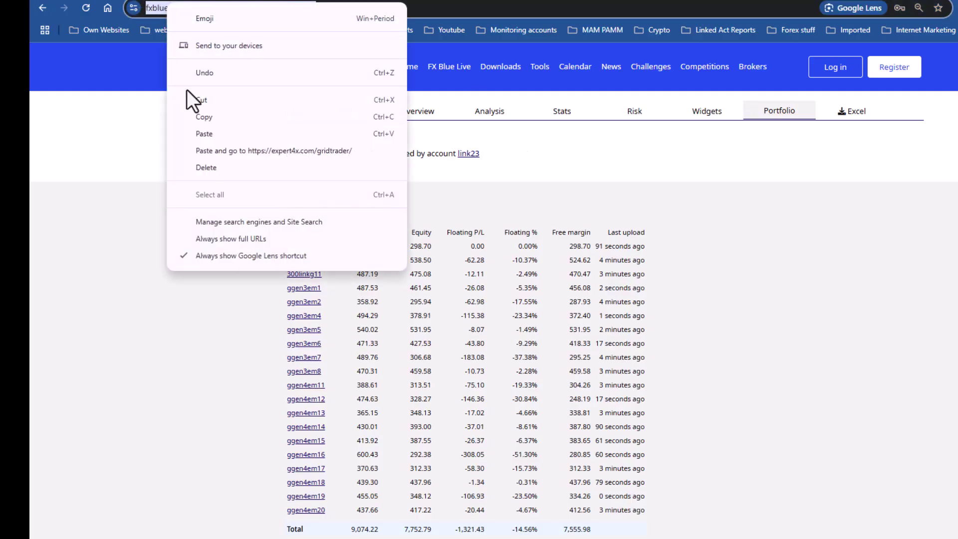
{"action": "left_click", "coordinate": [200, 118]}
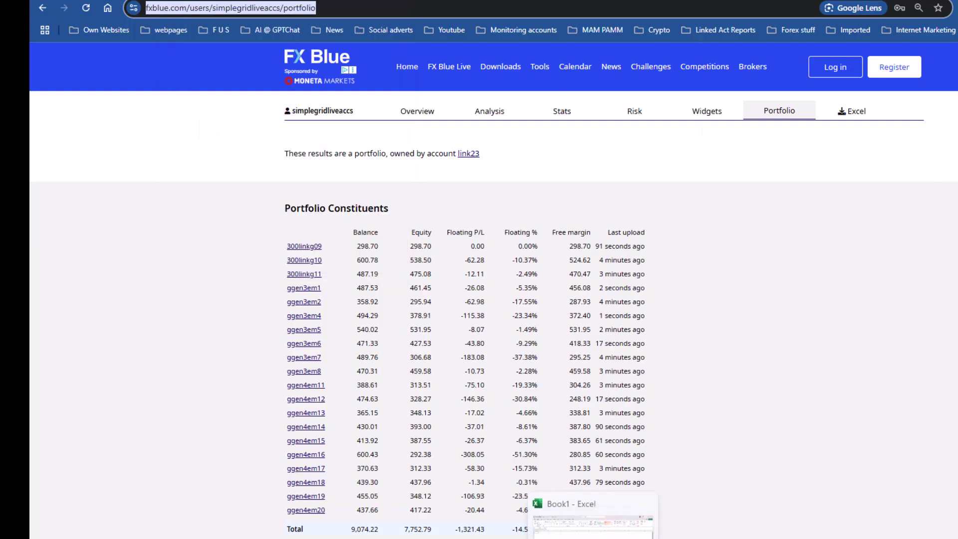
{"action": "left_click", "coordinate": [599, 506]}
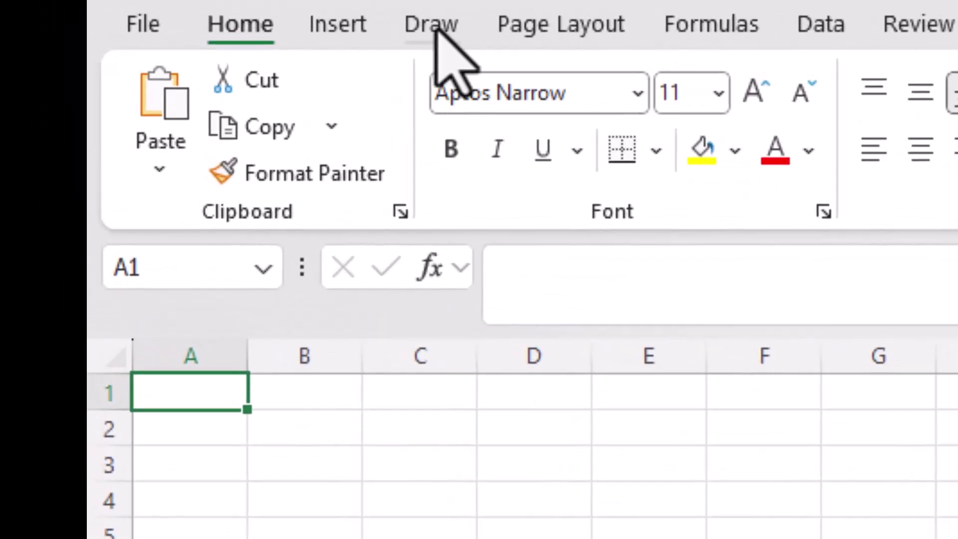
Step: Start a Data > From Web query using the copied FX Blue portfolio URL
{"action": "left_click", "coordinate": [824, 27]}
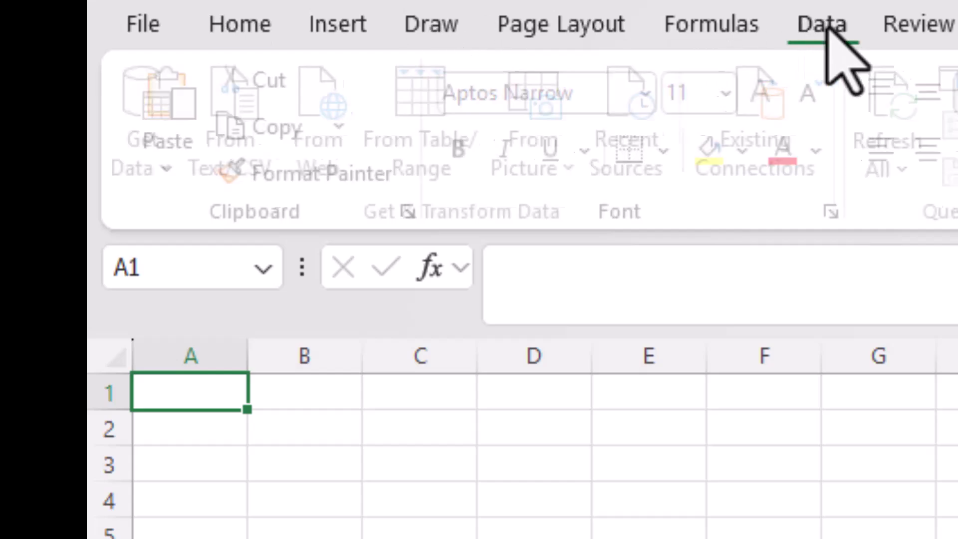
{"action": "left_click", "coordinate": [330, 106]}
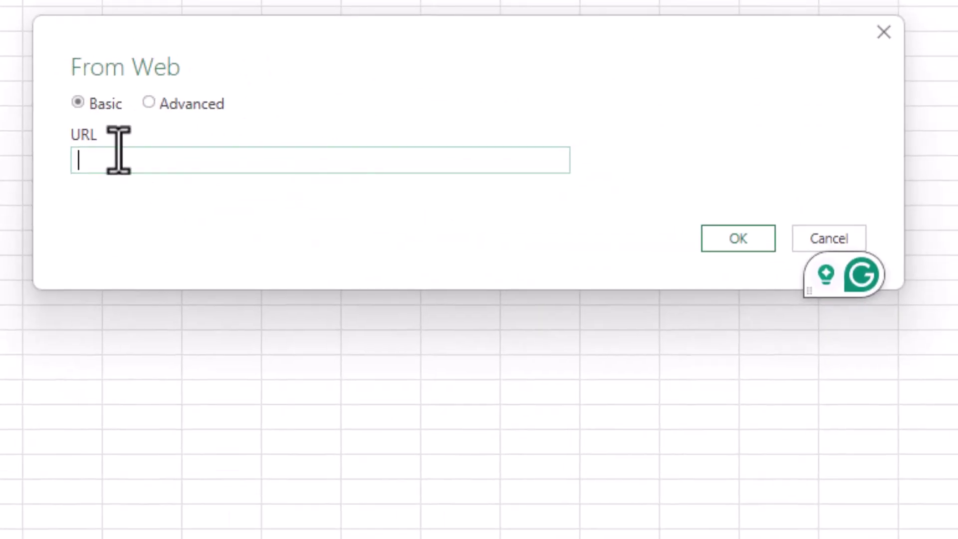
{"action": "key", "text": "ctrl+v"}
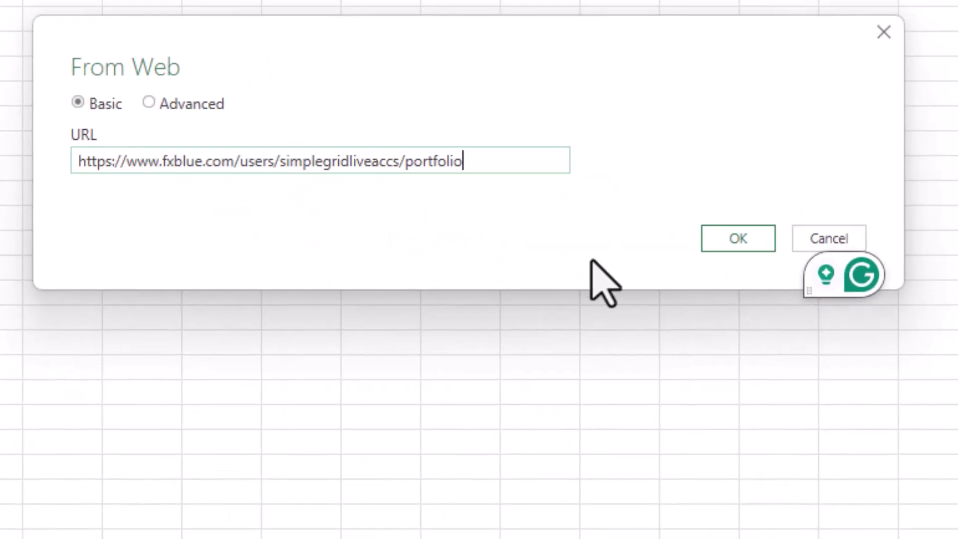
{"action": "left_click", "coordinate": [733, 244]}
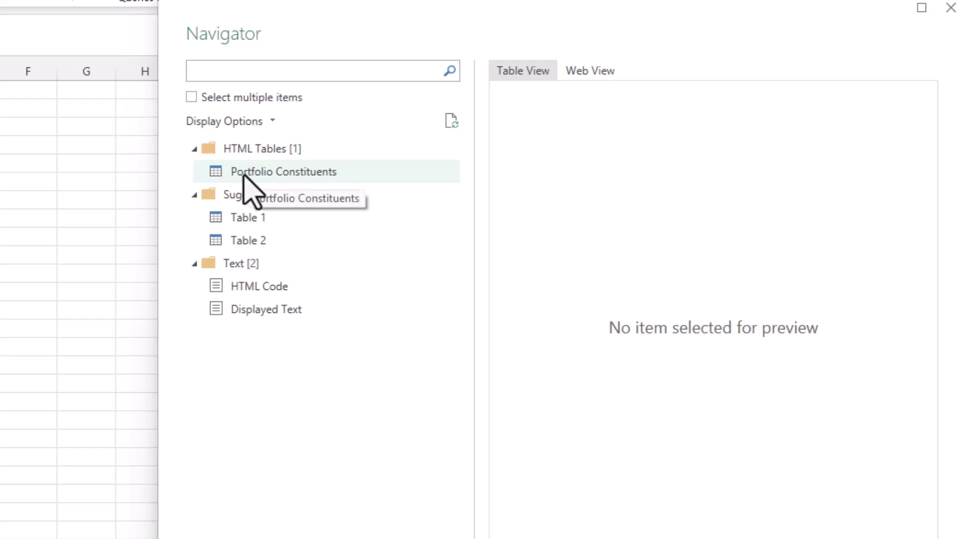
Step: Preview the Portfolio Constituents table in Navigator and load it into Book1
{"action": "left_click", "coordinate": [243, 175]}
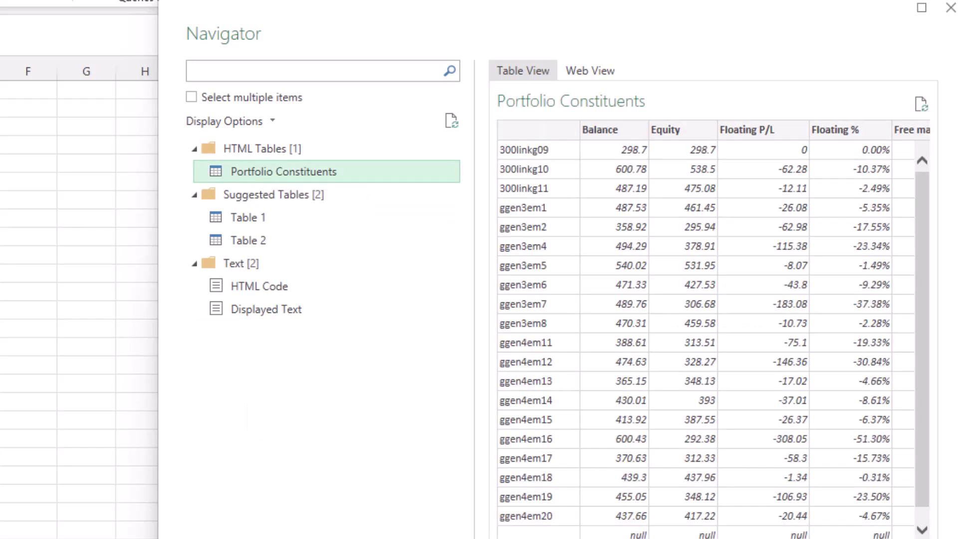
{"action": "left_click", "coordinate": [922, 530]}
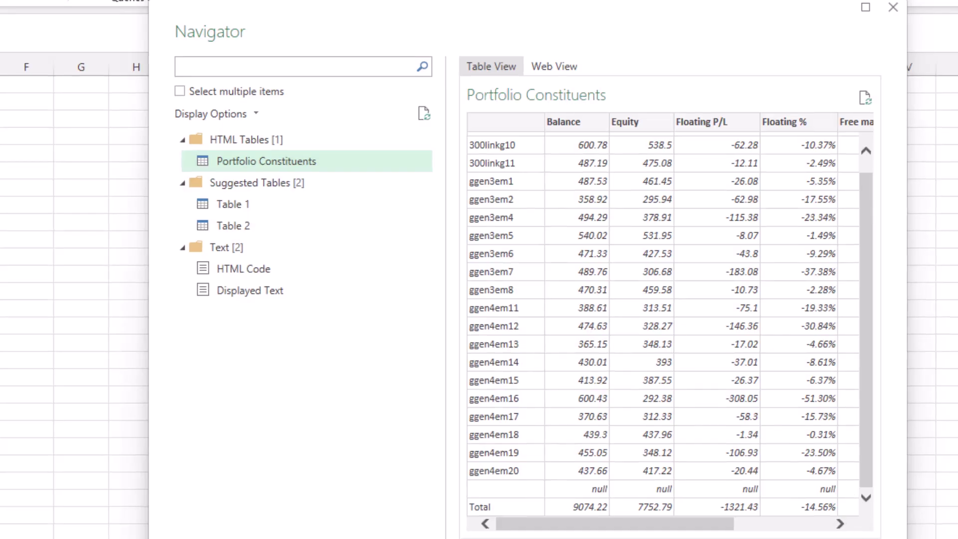
{"action": "left_click", "coordinate": [553, 67]}
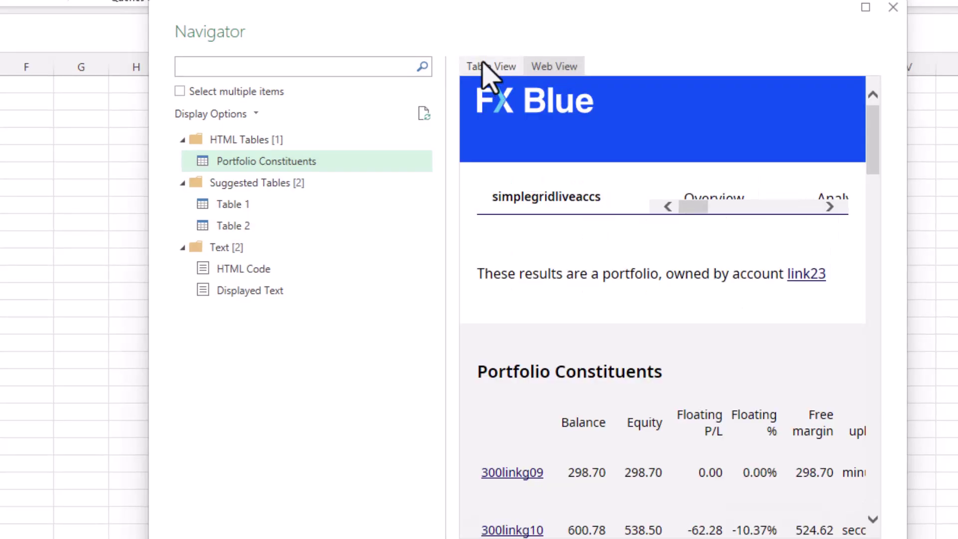
{"action": "left_click", "coordinate": [482, 66]}
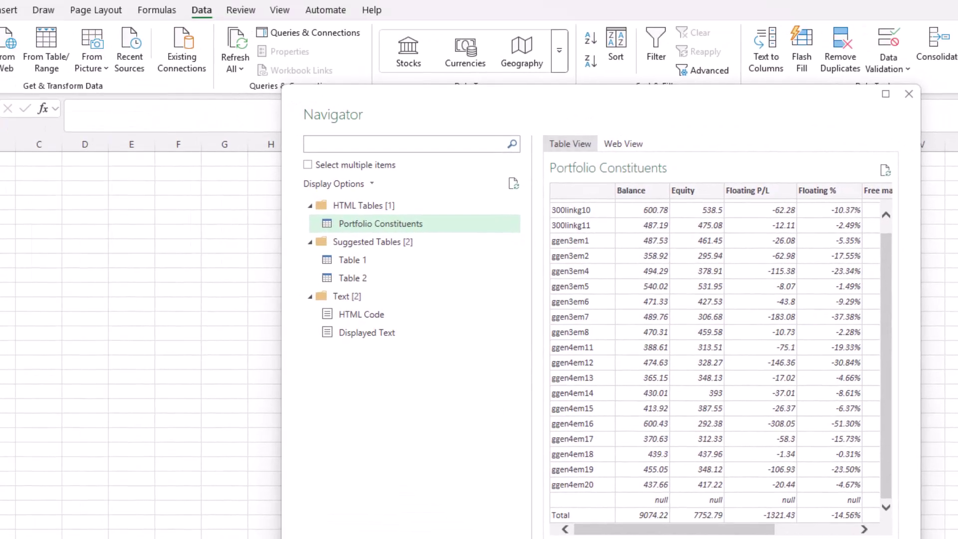
{"action": "left_click", "coordinate": [590, 490]}
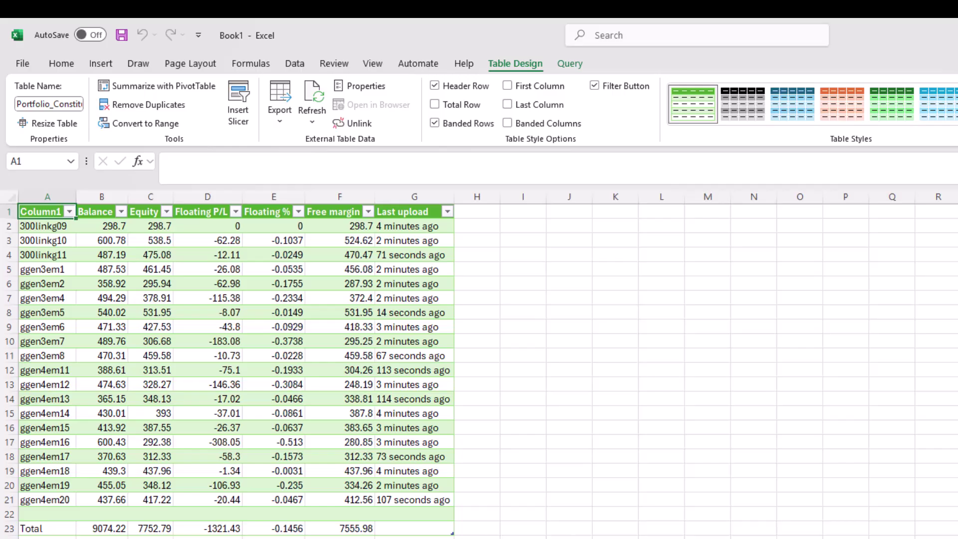
{"action": "key", "text": "alt+Tab"}
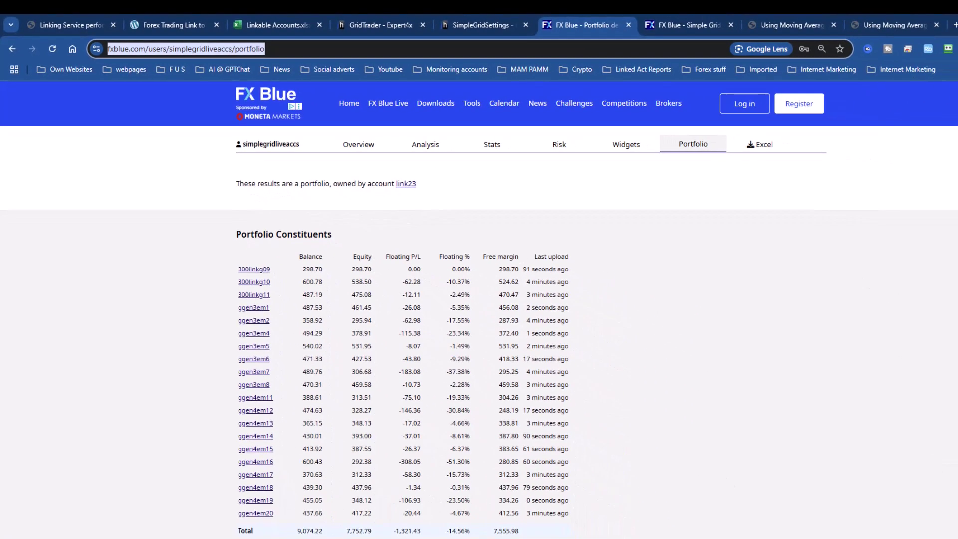
{"action": "key", "text": "alt+Tab"}
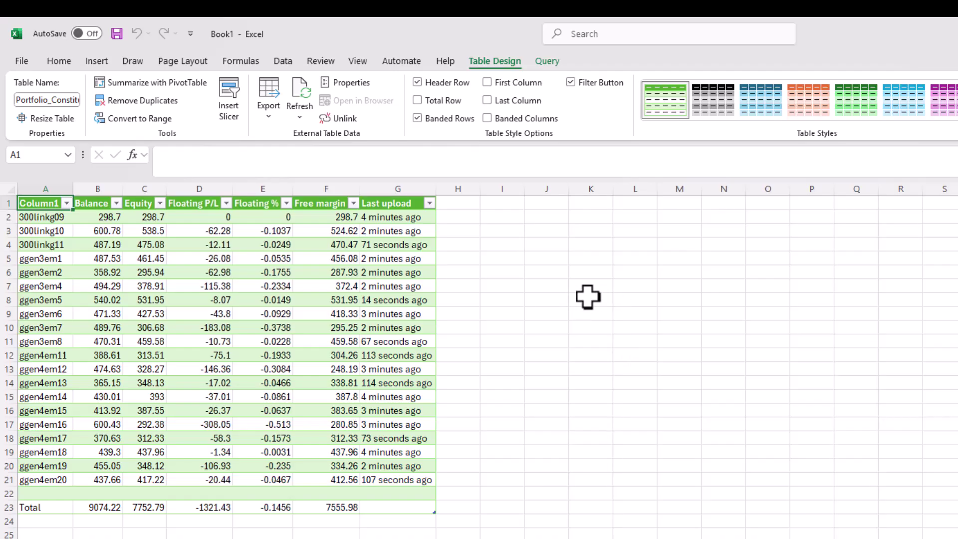
{"action": "left_click", "coordinate": [590, 343]}
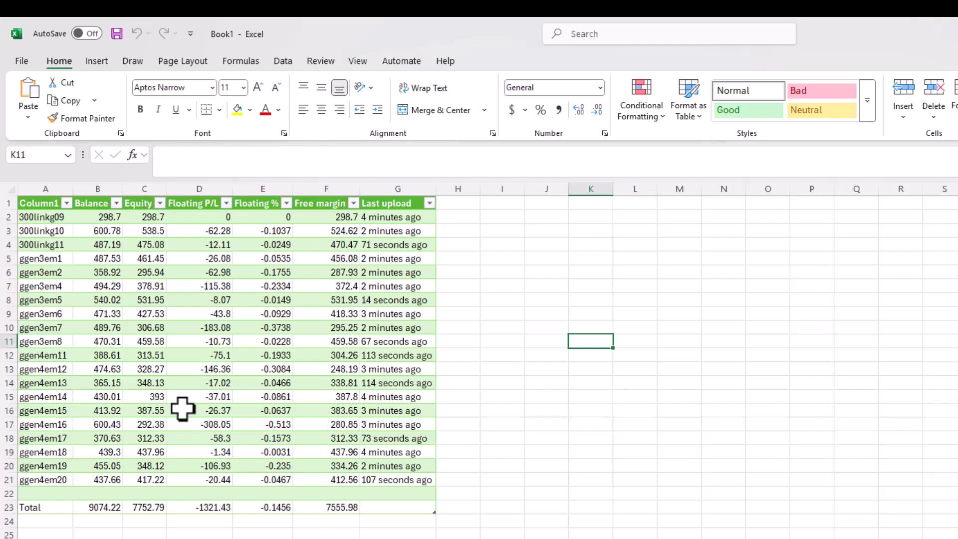
Step: Run Refresh All from the Data tab to update the table's Last upload times
{"action": "left_click", "coordinate": [282, 61]}
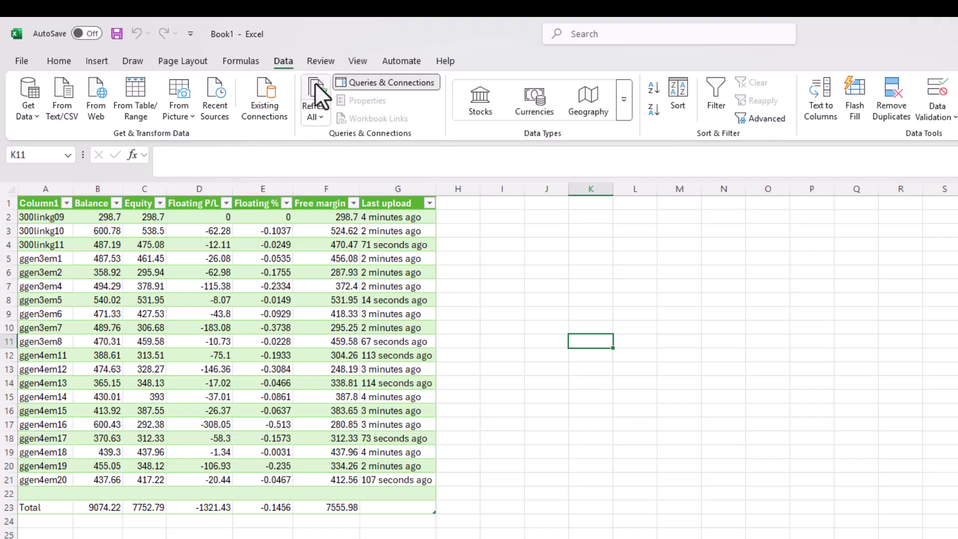
{"action": "left_click", "coordinate": [316, 116]}
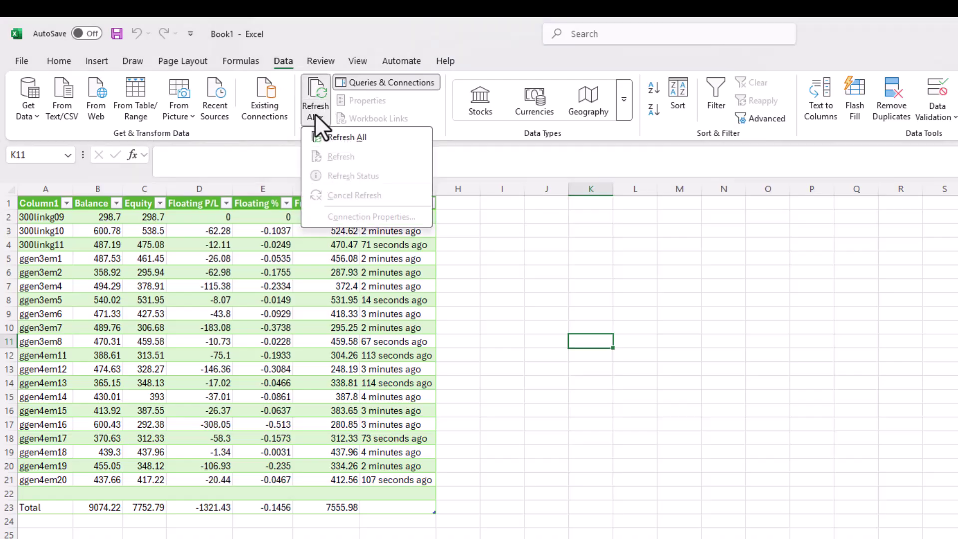
{"action": "left_click", "coordinate": [335, 136]}
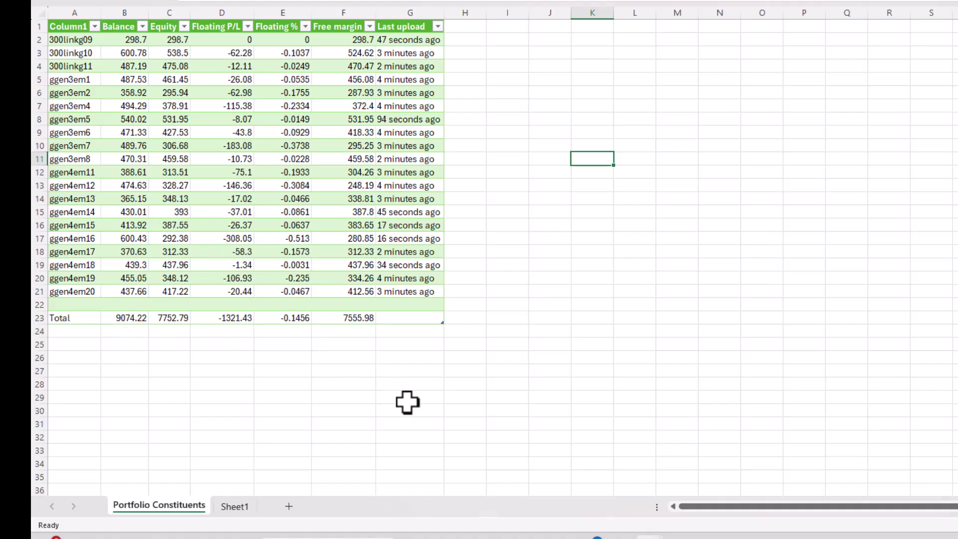
Step: Switch to the Simplegrid settings workbook and open its Analysis sheet
{"action": "mouse_move", "coordinate": [649, 537]}
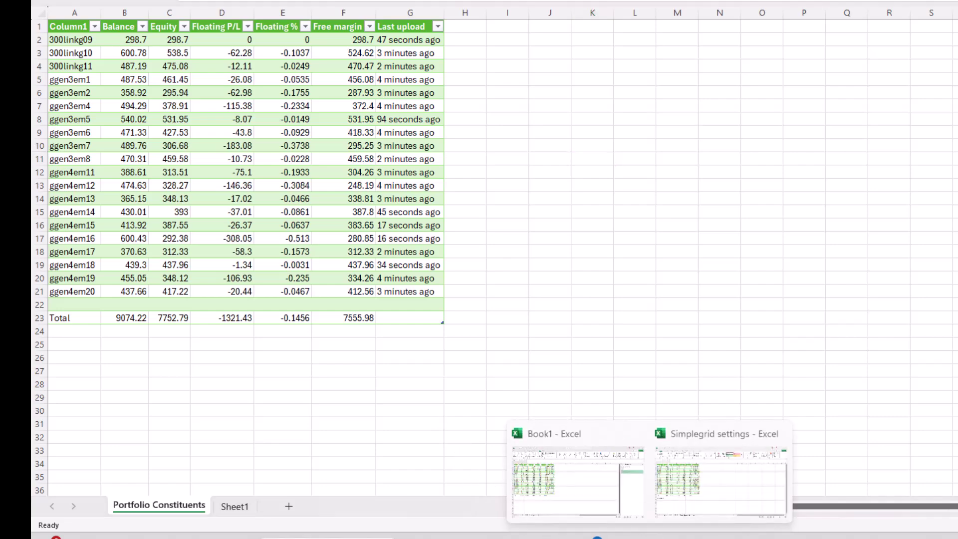
{"action": "left_click", "coordinate": [679, 490]}
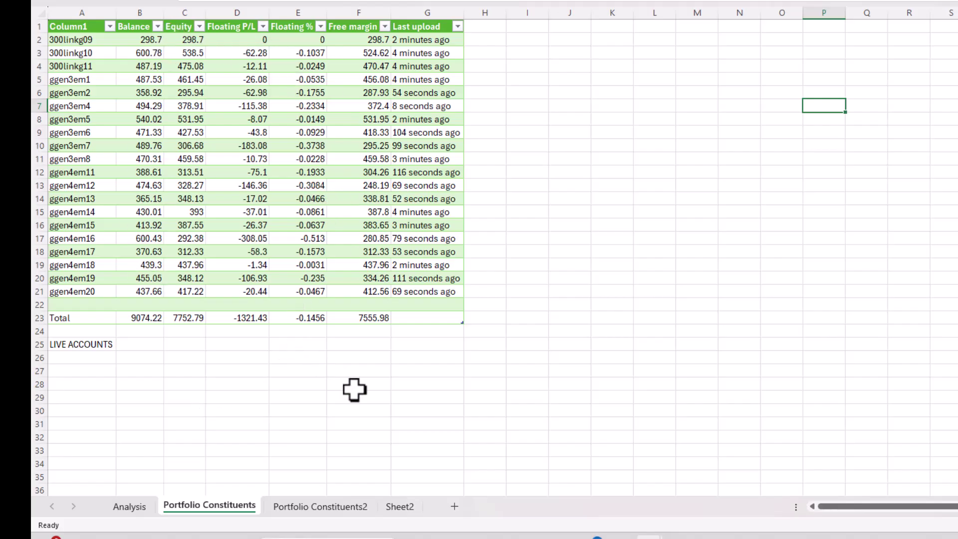
{"action": "left_click", "coordinate": [130, 507]}
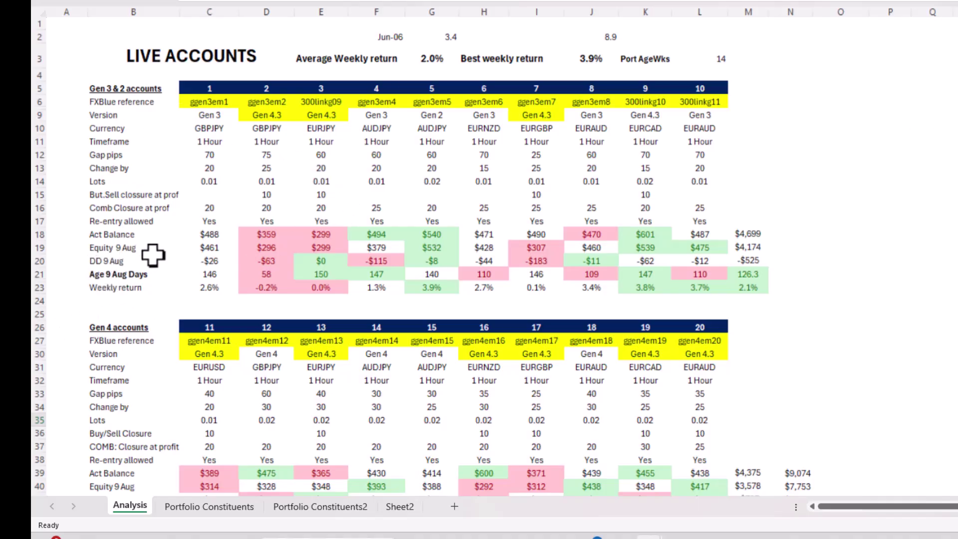
Step: Move the selection down to cell C24 on the Analysis sheet
{"action": "key", "text": "Down"}
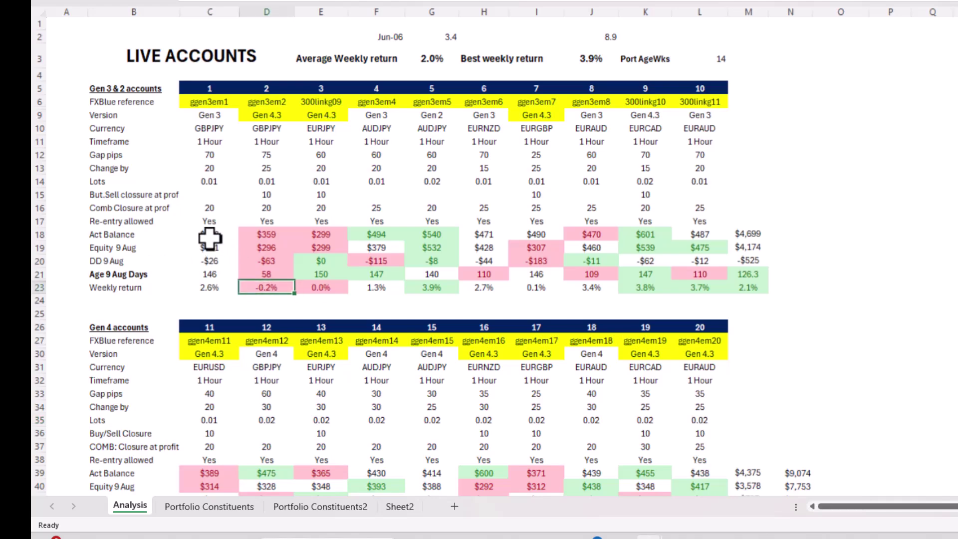
{"action": "key", "text": "Left"}
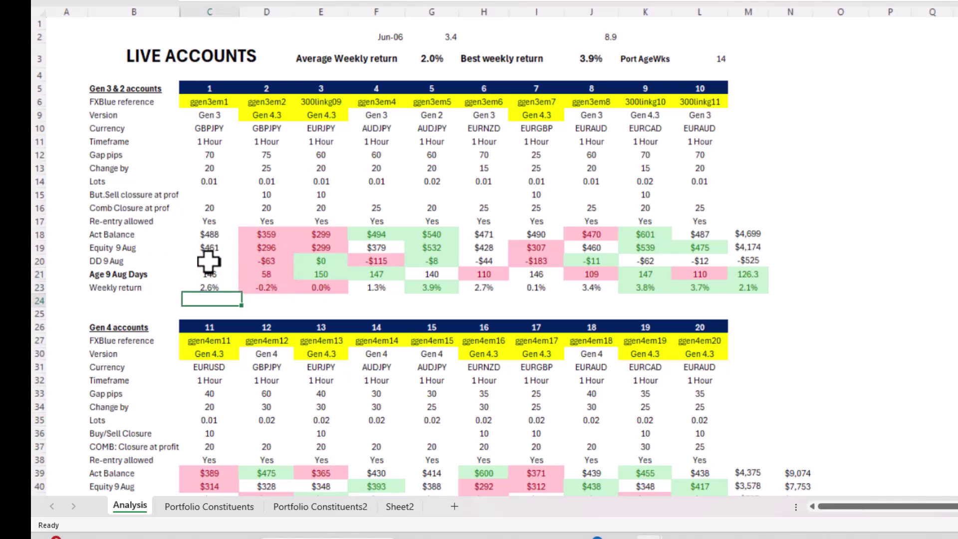
{"action": "key", "text": "Down"}
{"action": "key", "text": "Down"}
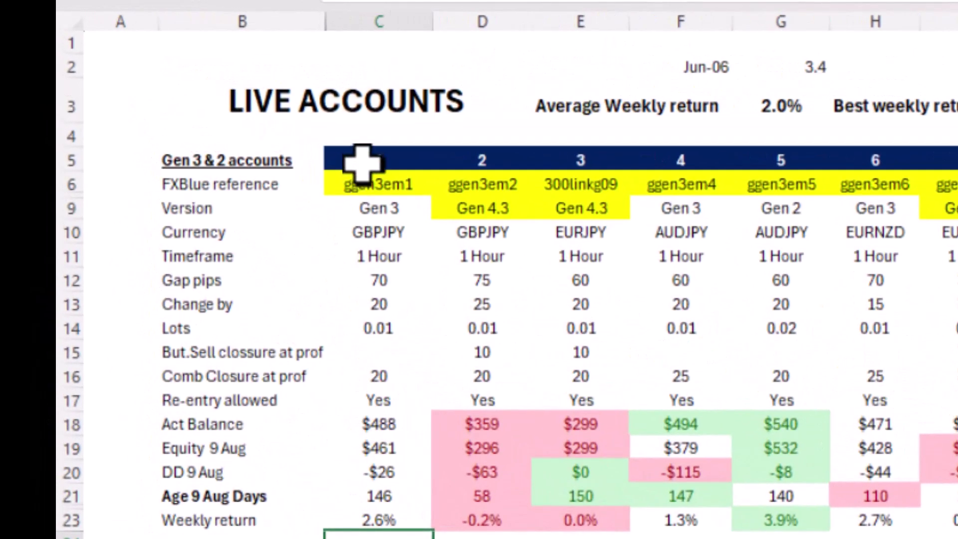
Step: Inspect the C19 equity and C20 VLOOKUP formulas, then go to the Portfolio Constituents sheet
{"action": "left_click", "coordinate": [376, 454]}
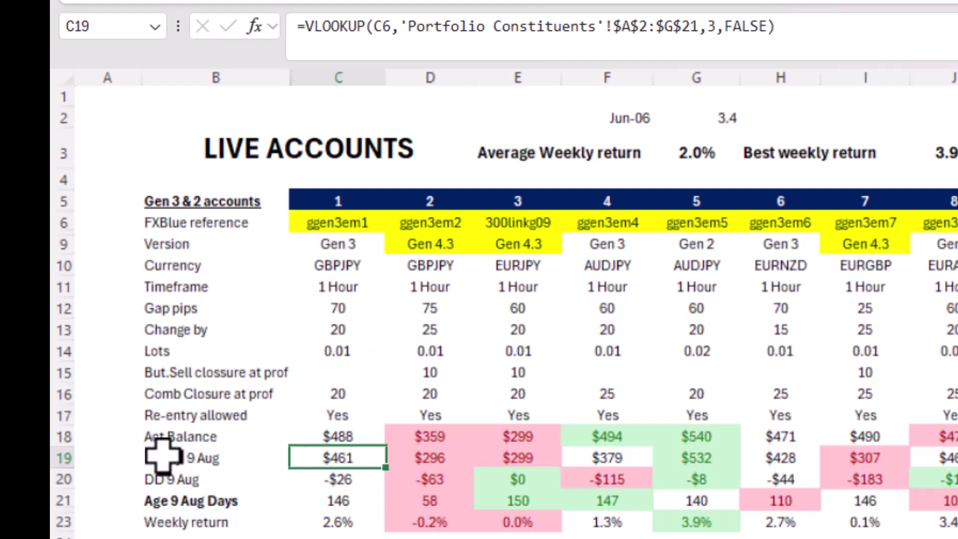
{"action": "left_click", "coordinate": [329, 537]}
{"action": "left_click", "coordinate": [338, 479]}
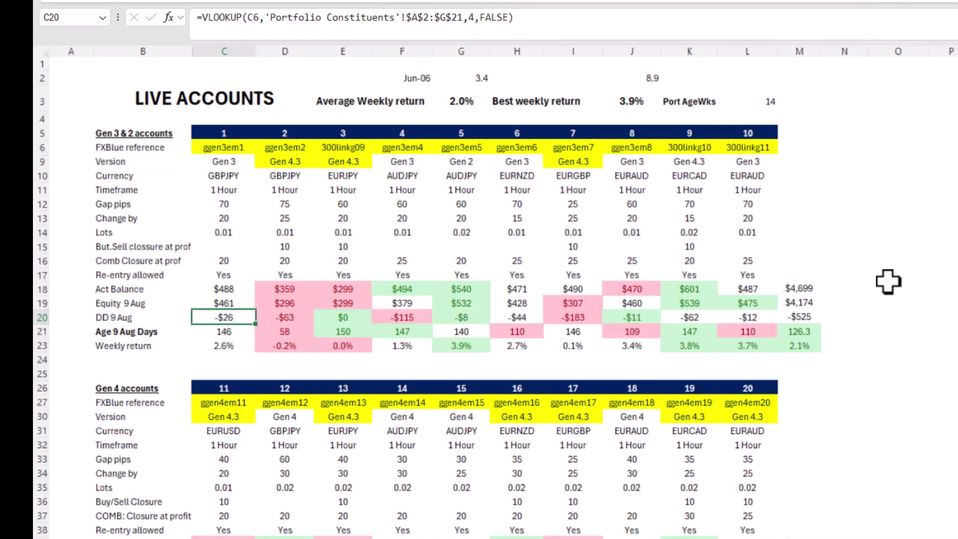
{"action": "key", "text": "ctrl+Page_Down"}
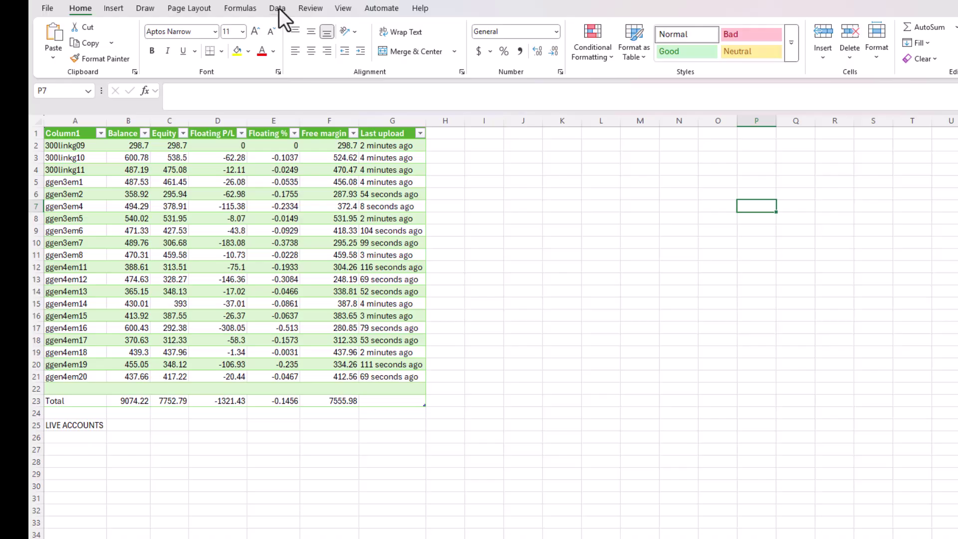
Step: Switch the ribbon to the Data tab to reach the refresh tools
{"action": "left_click", "coordinate": [277, 8]}
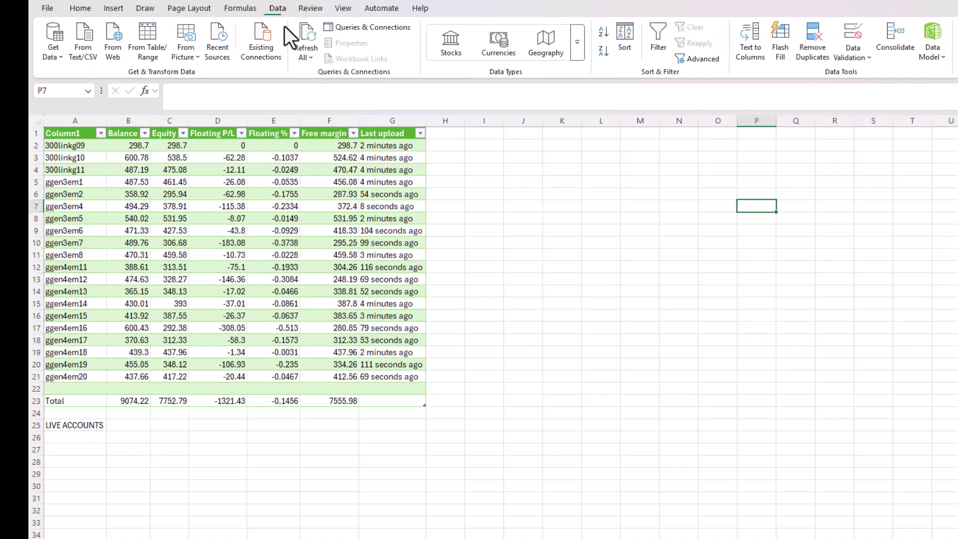